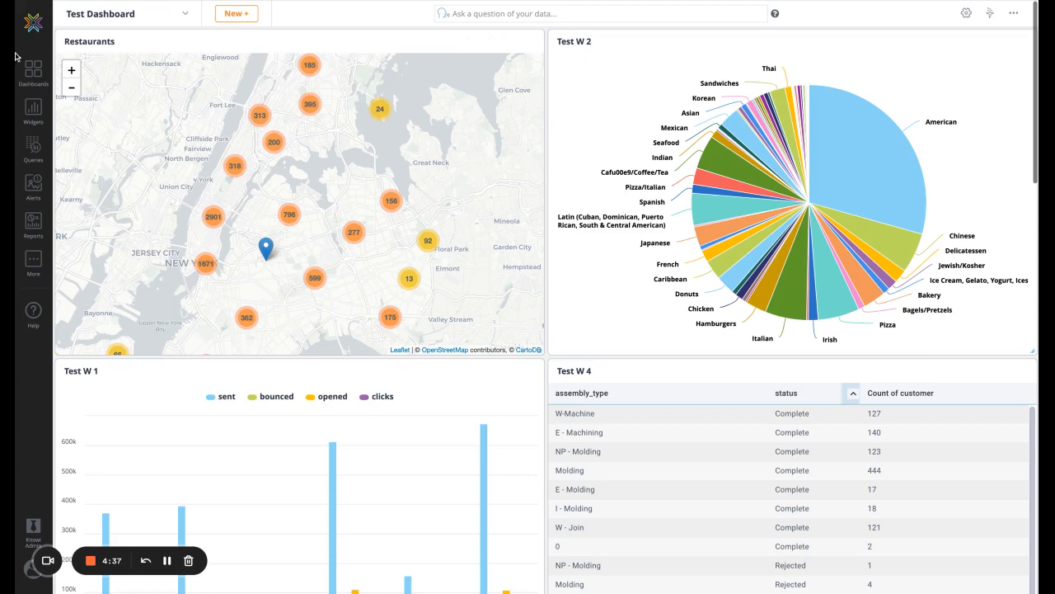
Create a new query using the data source "1 - Mongo Database - OpenAI Demo".
click(32, 149)
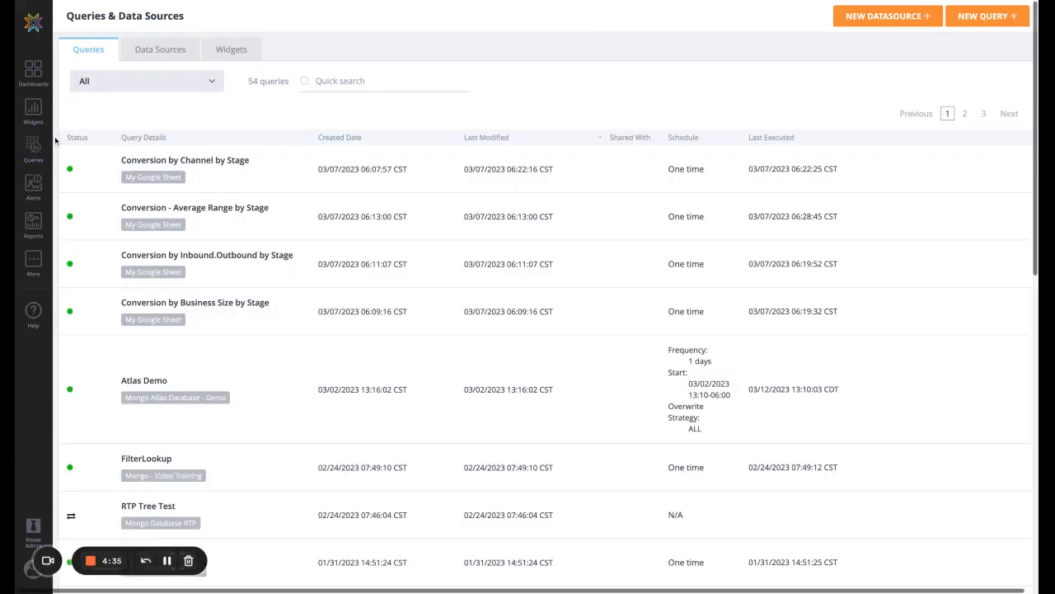
click(992, 22)
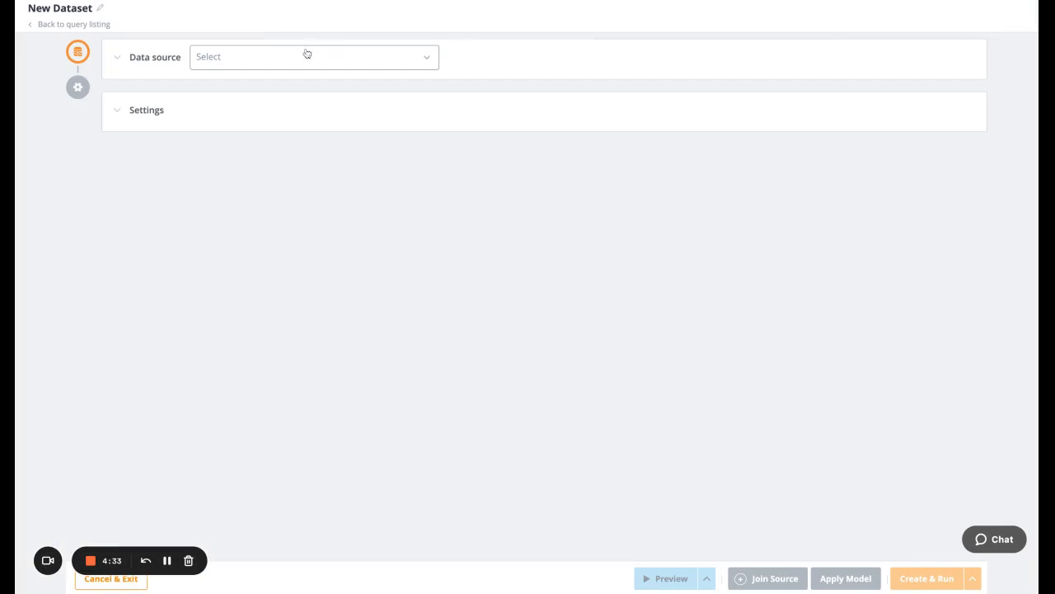
click(331, 55)
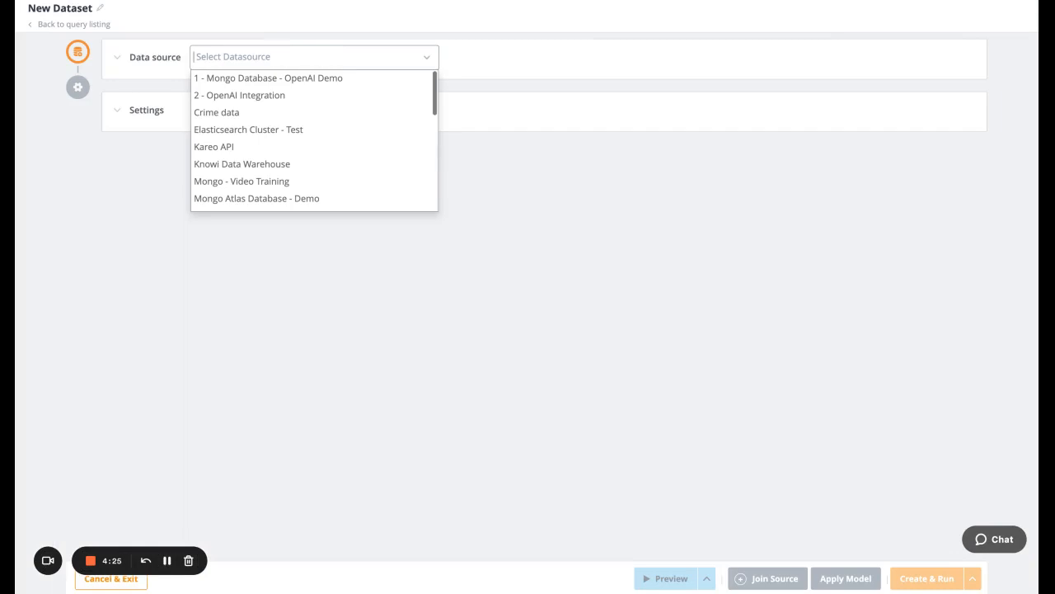
click(305, 82)
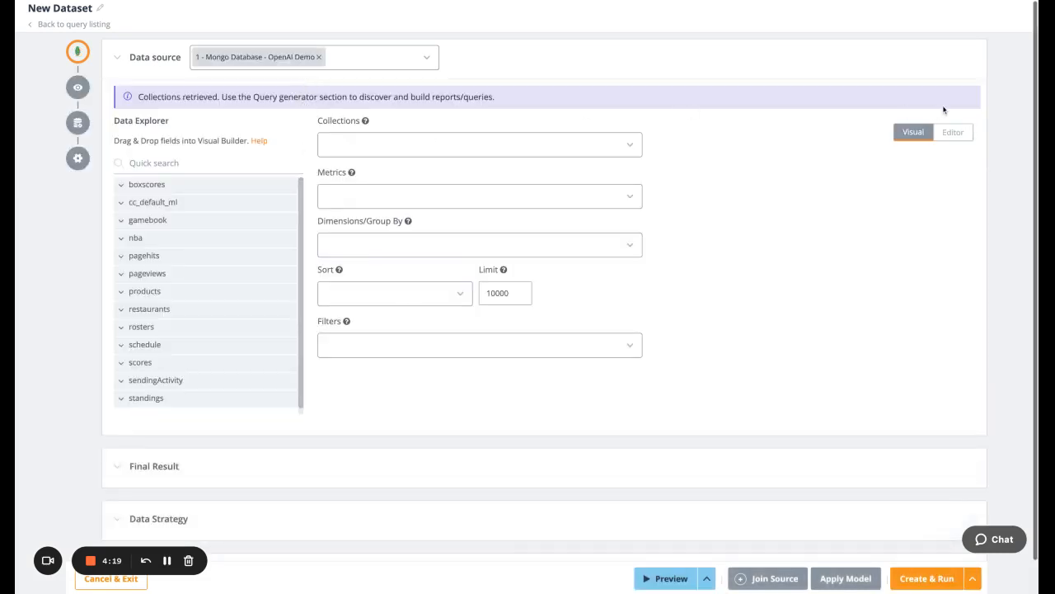
Switch the query to the code editor, start the AI Assistant's Generate Query, and expand the sendingActivity collection's fields.
click(953, 134)
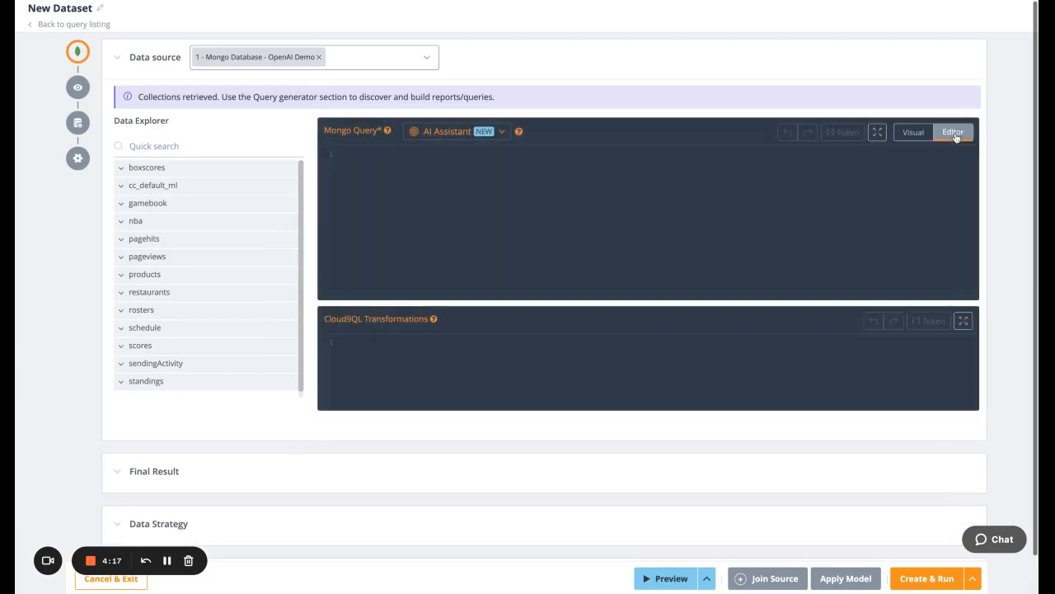
click(503, 133)
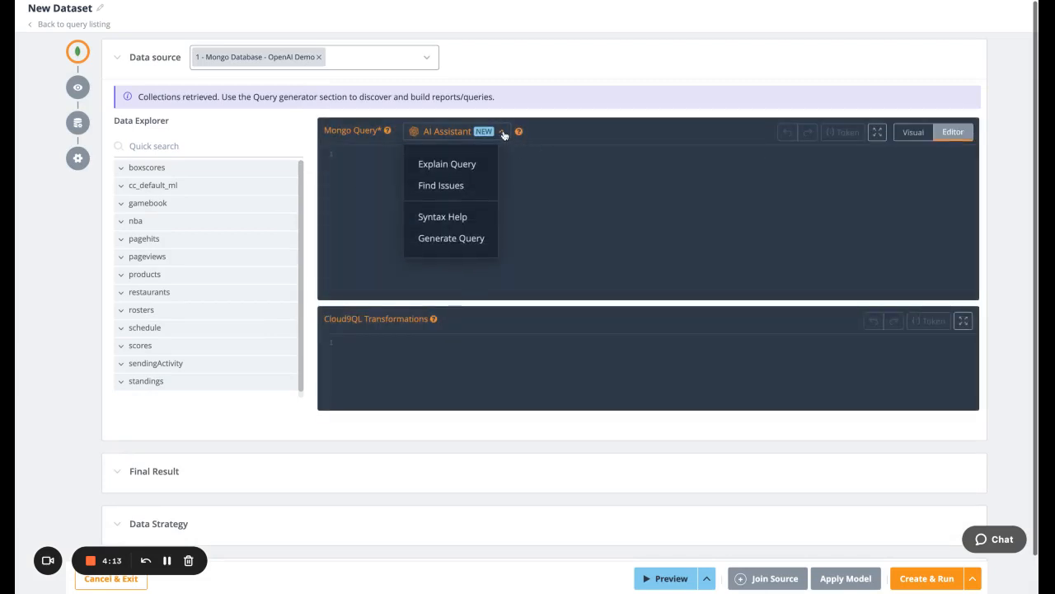
click(472, 239)
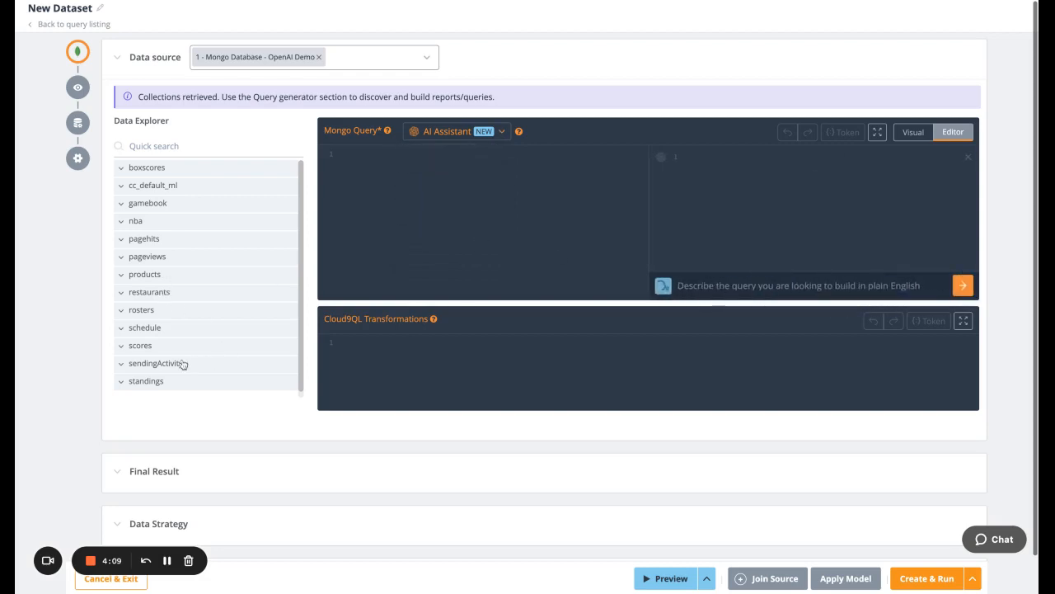
click(155, 363)
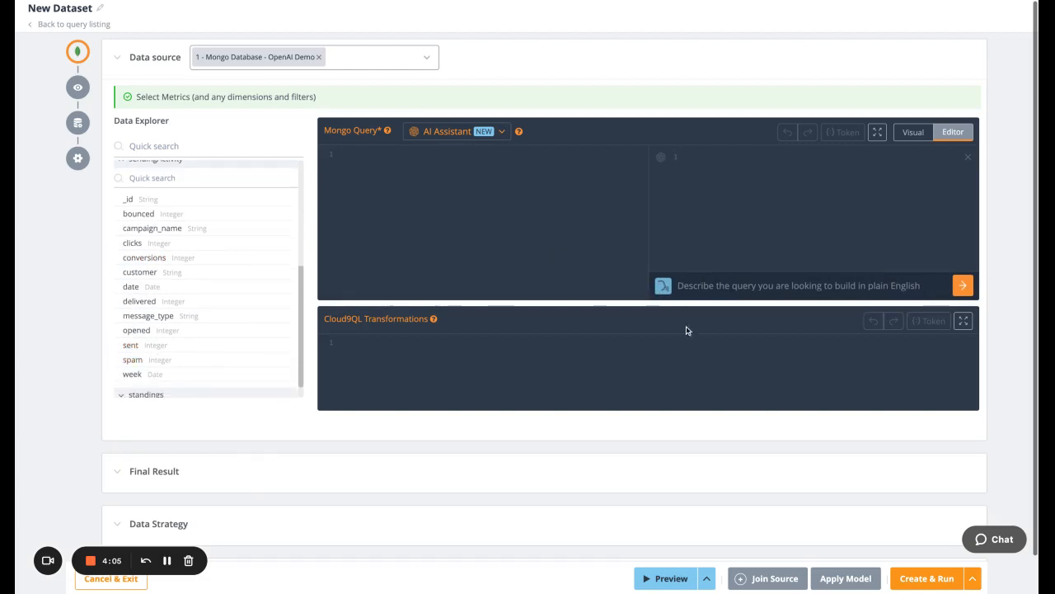
Have the AI Assistant generate a query from "select customer, sent, delivered, opened, date from sendingActivity where the customer is LinkedIn".
click(709, 286)
text(sel)
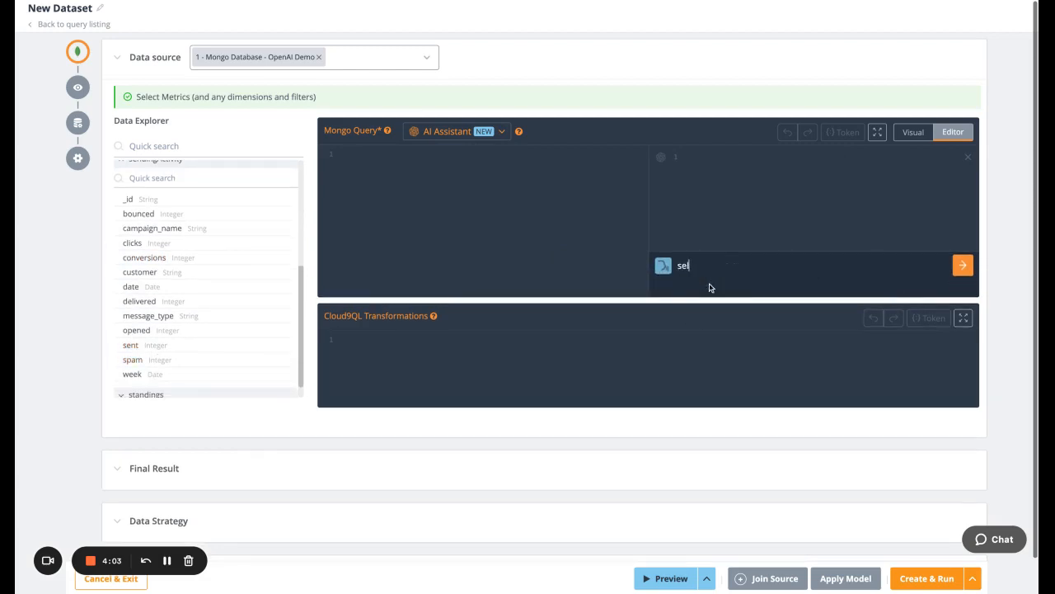
text(ect customer, sent, delivered, ope)
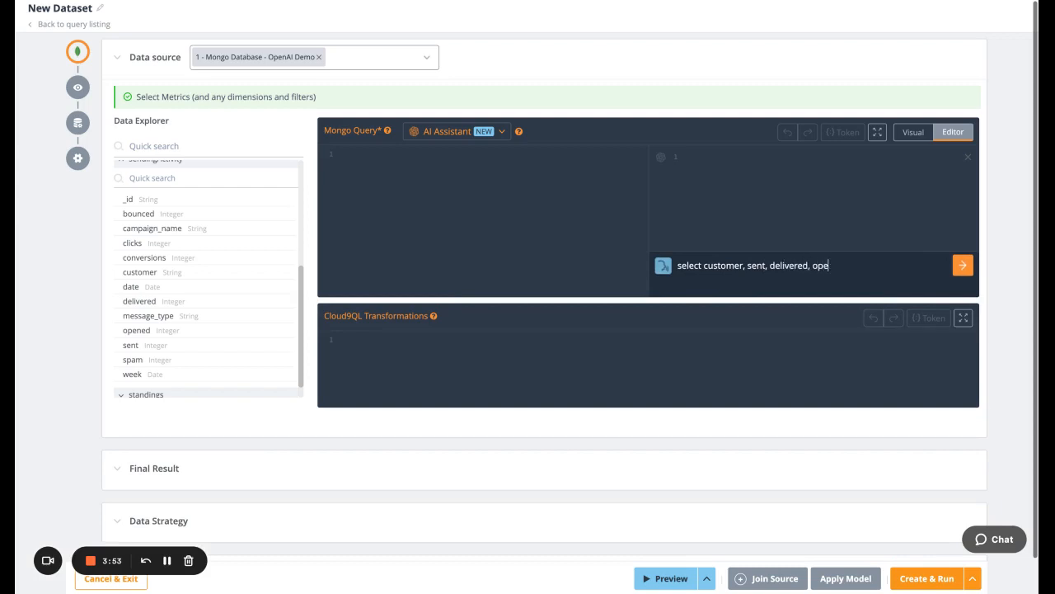
text(ned, date from sendingA)
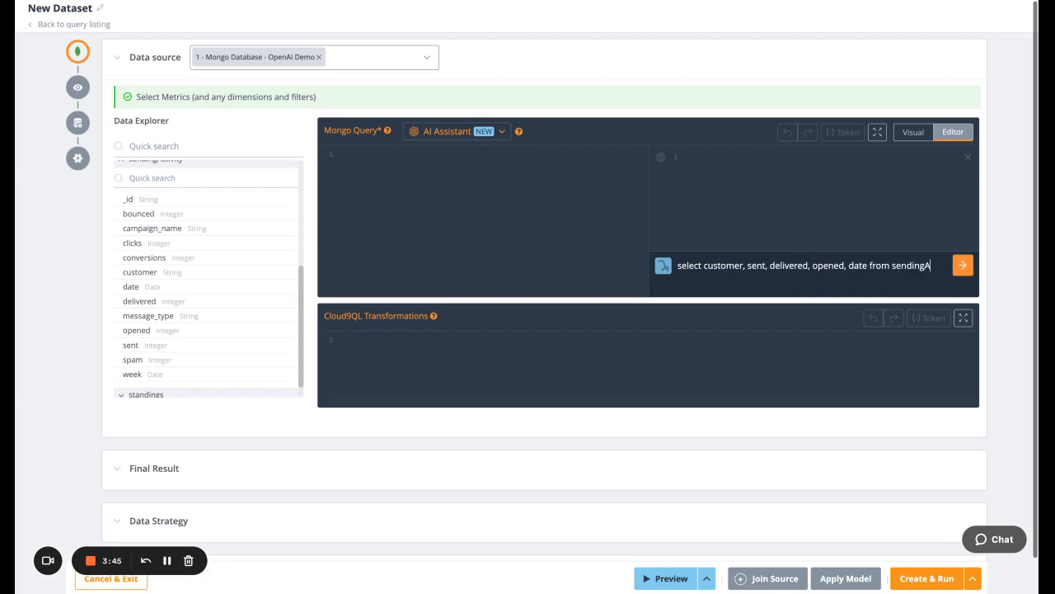
text(ctivity)
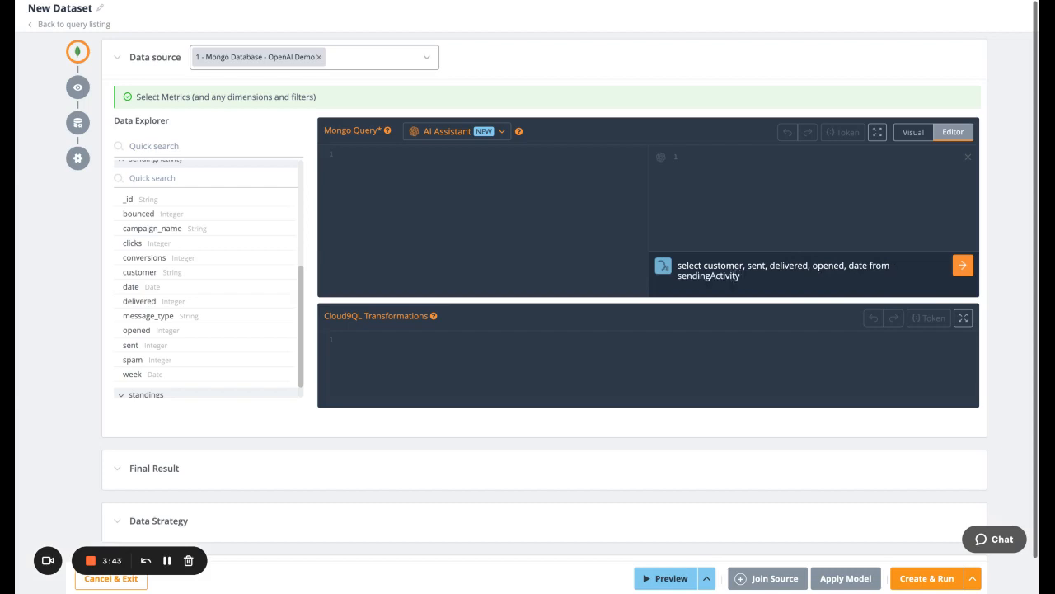
text( for)
key(BackSpace)
text(where the custoer)
key(BackSpace)
text(mer os)
key(BackSpace)
text(is LinkedIn)
click(963, 272)
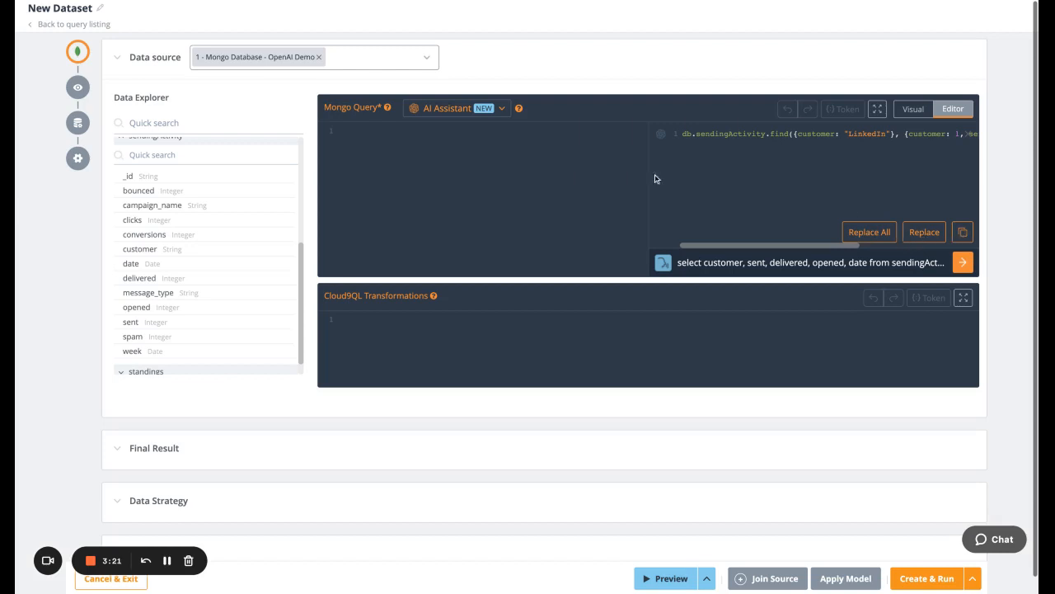
Replace the whole Mongo query with the generated one and preview its data.
click(870, 233)
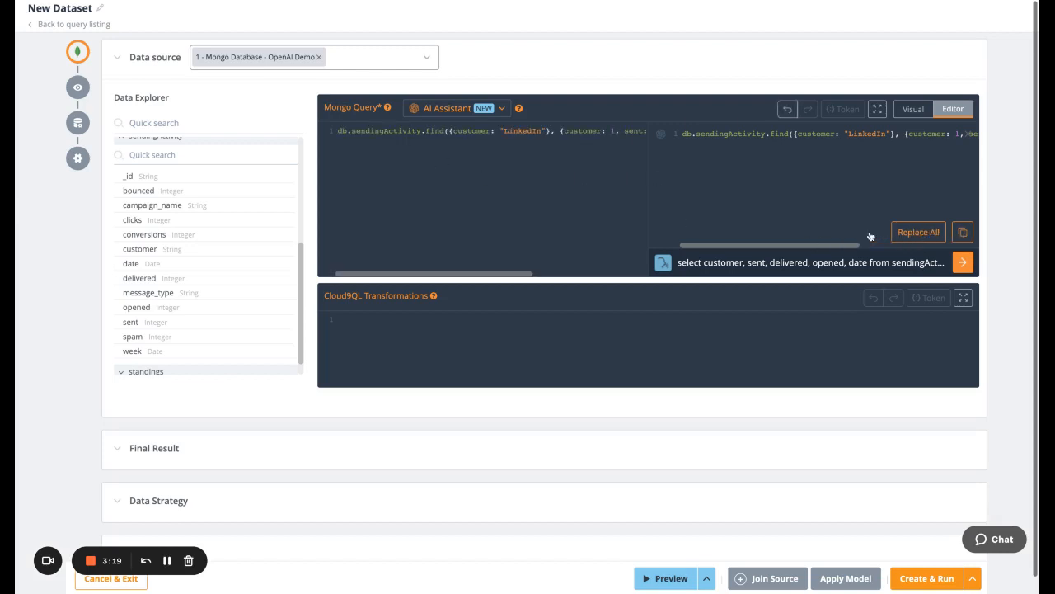
click(671, 579)
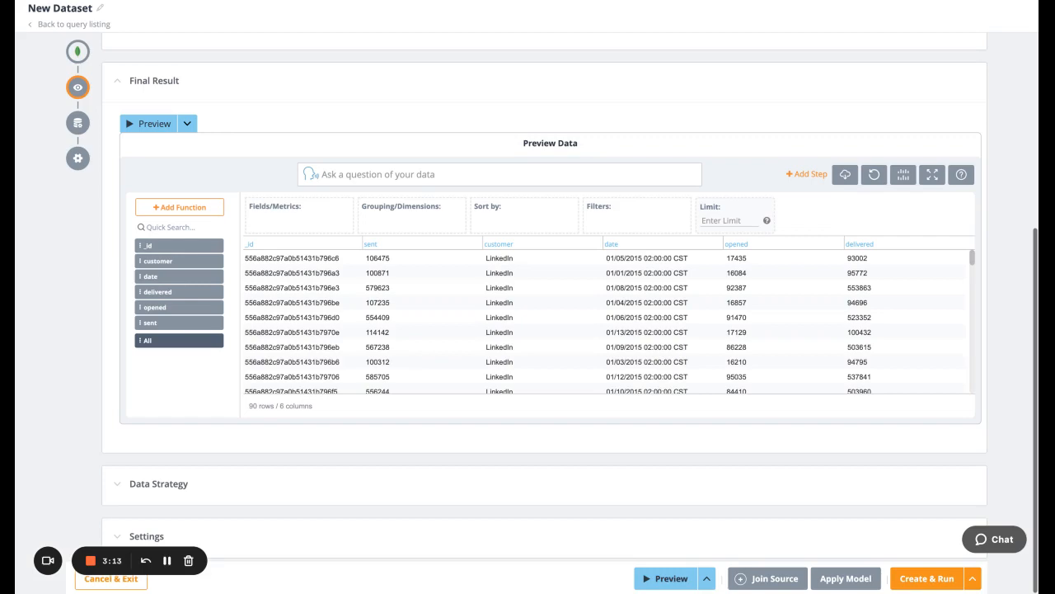
Ask the AI Assistant's Syntax Help "How do I limit the data in a mongo query by date" and close the answer.
scroll(544, 297, up, 5)
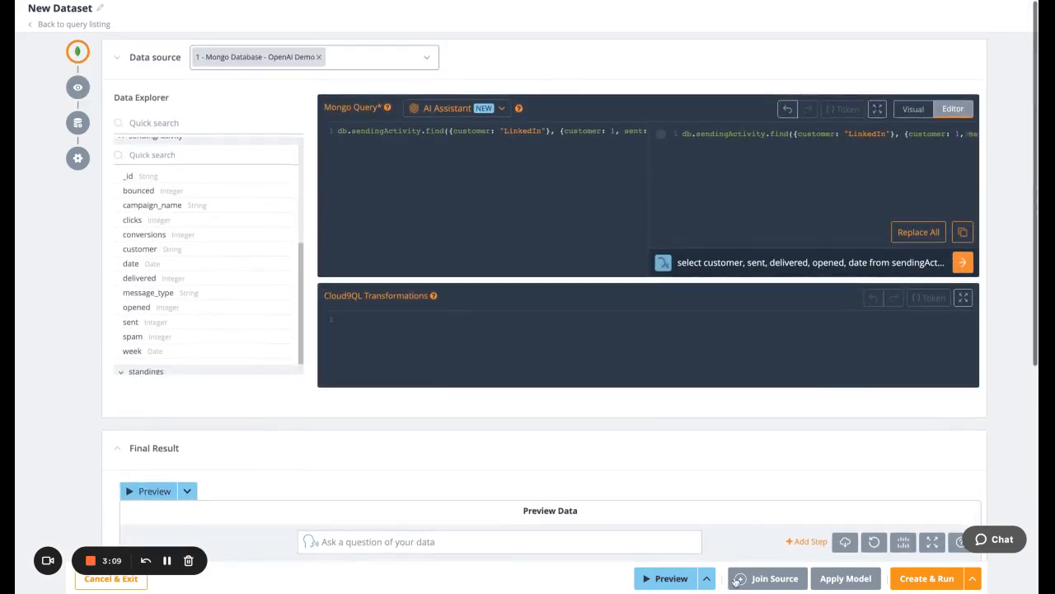
click(502, 110)
click(459, 194)
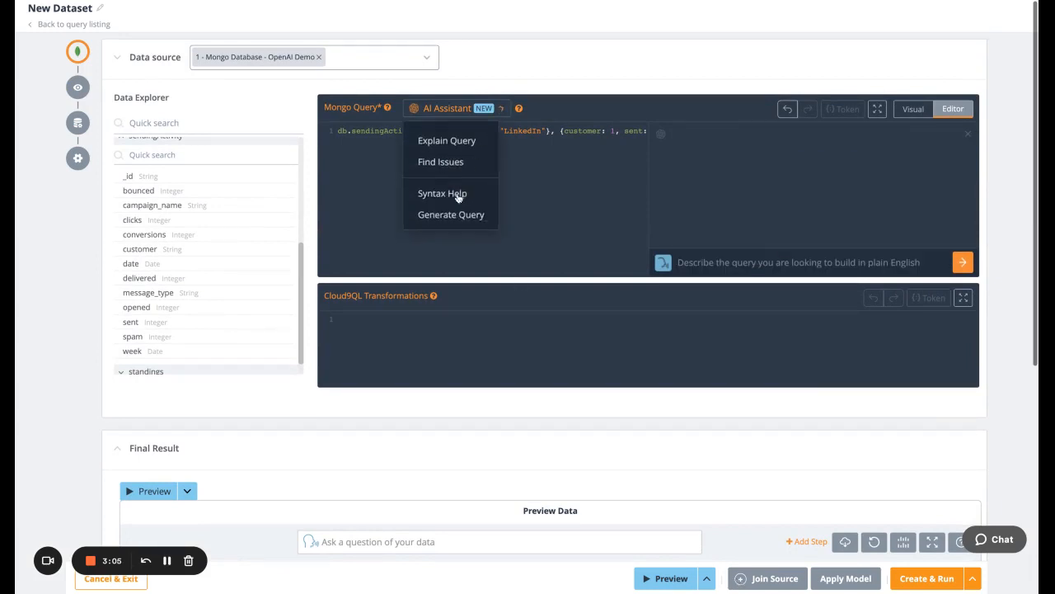
click(700, 264)
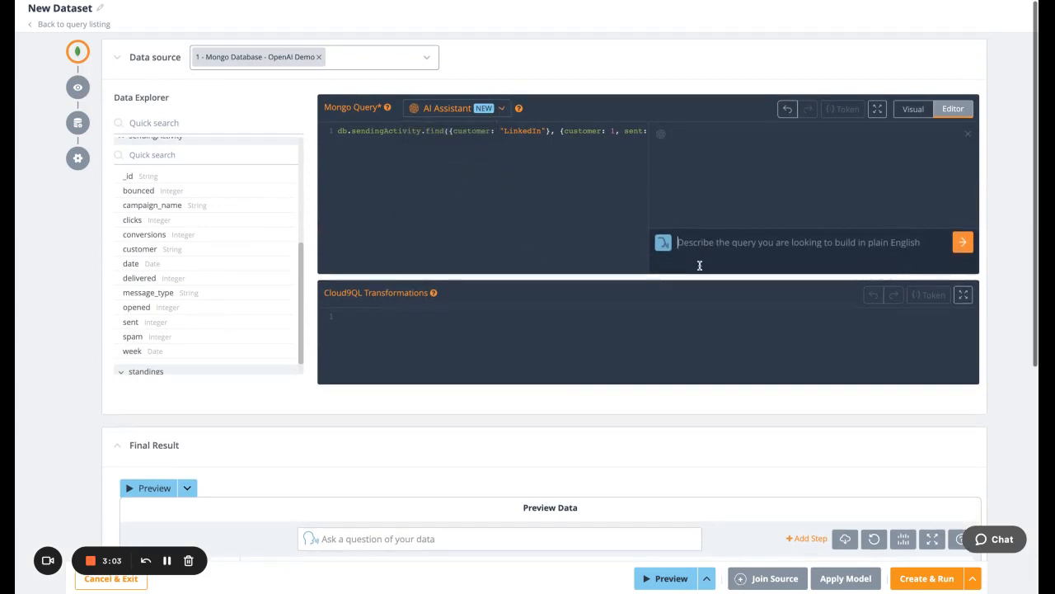
text(How)
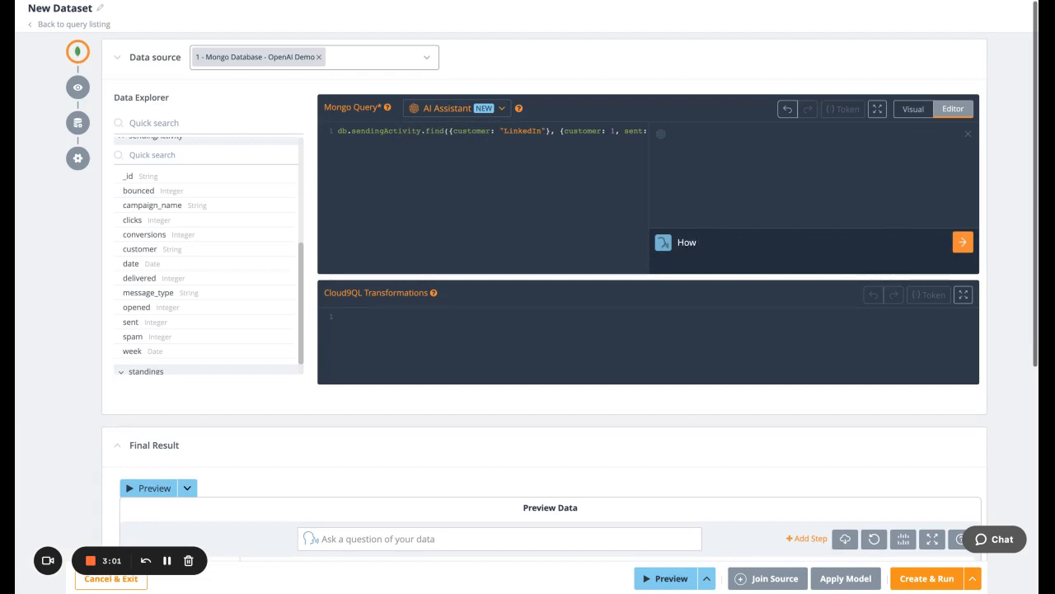
text( do I limit the data in a )
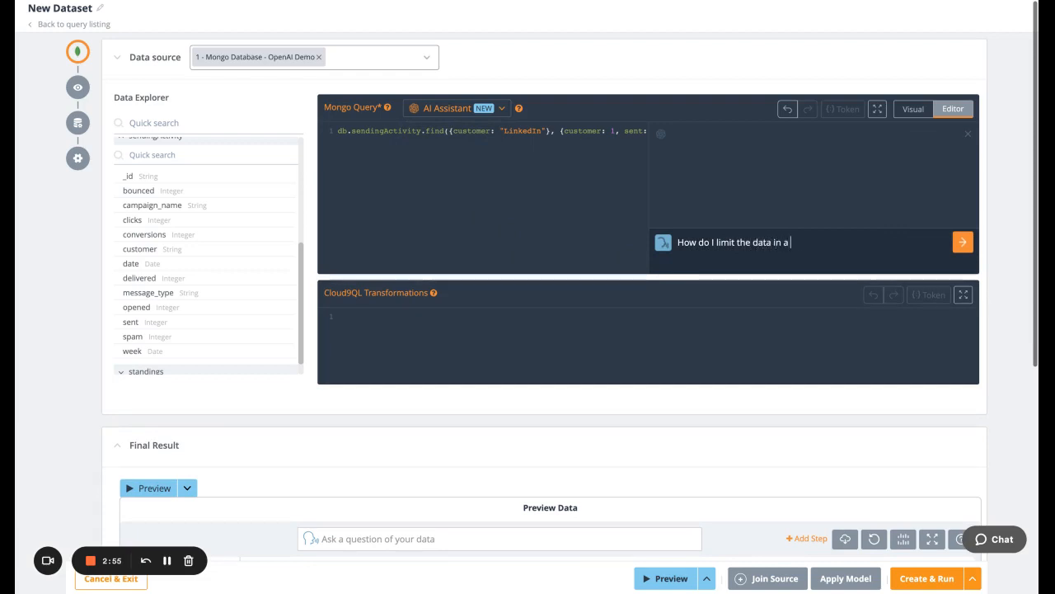
text(mongo query by)
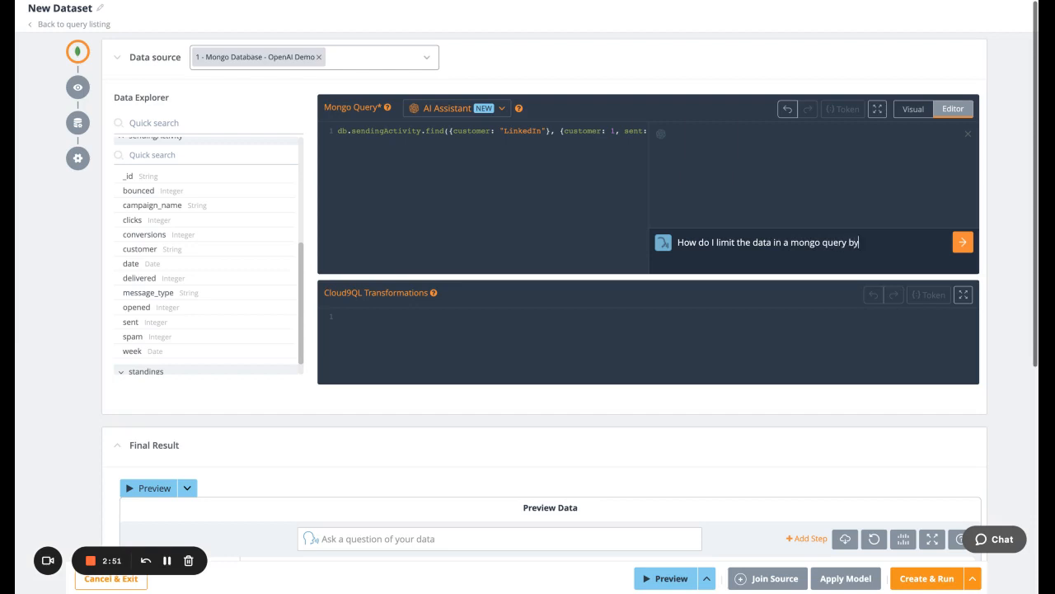
text( data)
click(963, 243)
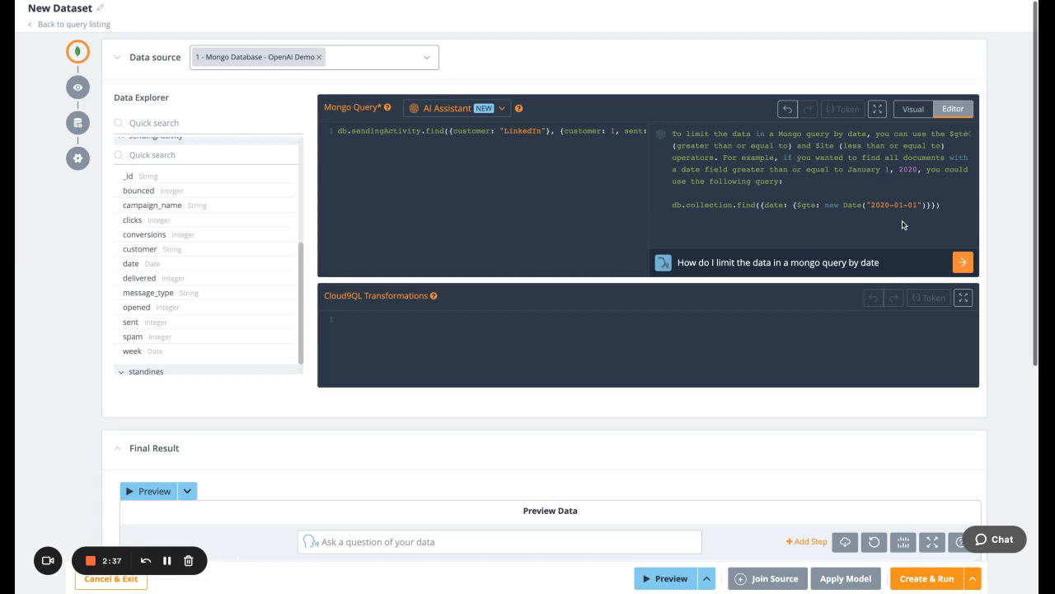
click(969, 135)
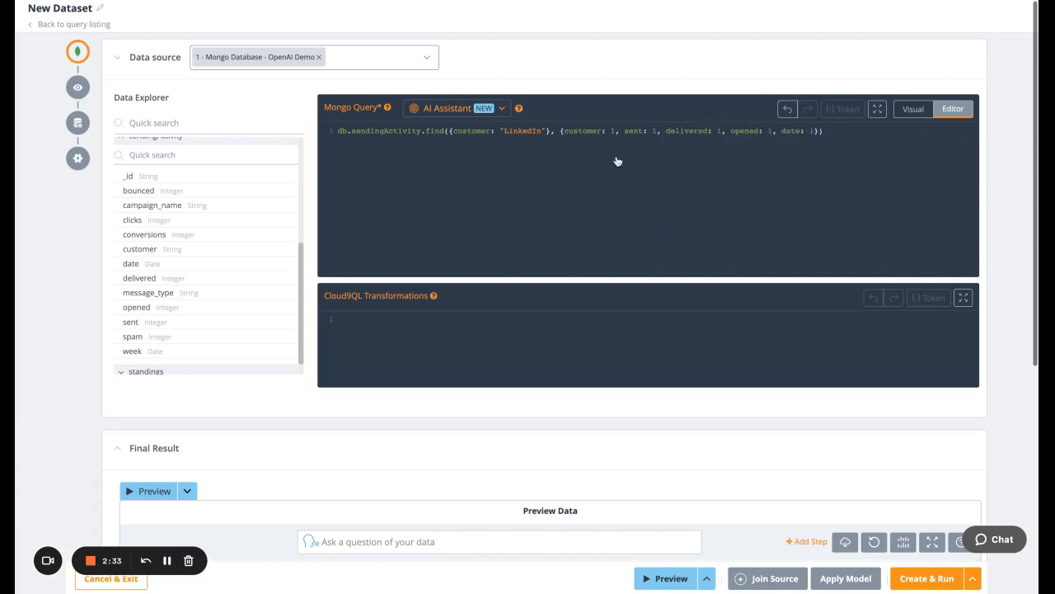
Remove the comma after "customer: 1" in the Mongo query and have the AI Assistant find issues.
click(618, 133)
key(BackSpace)
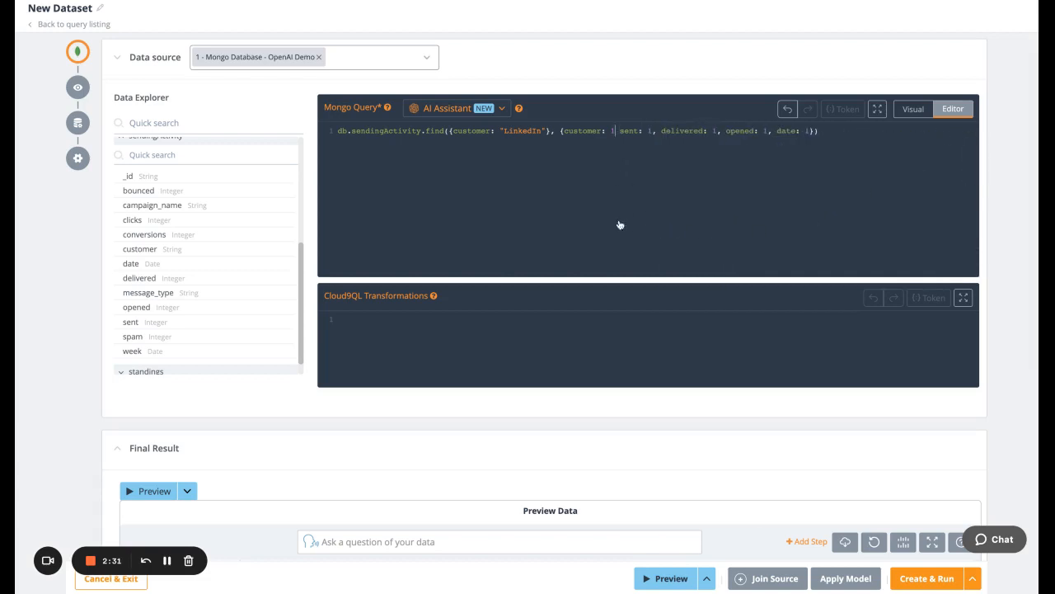
click(501, 108)
click(449, 163)
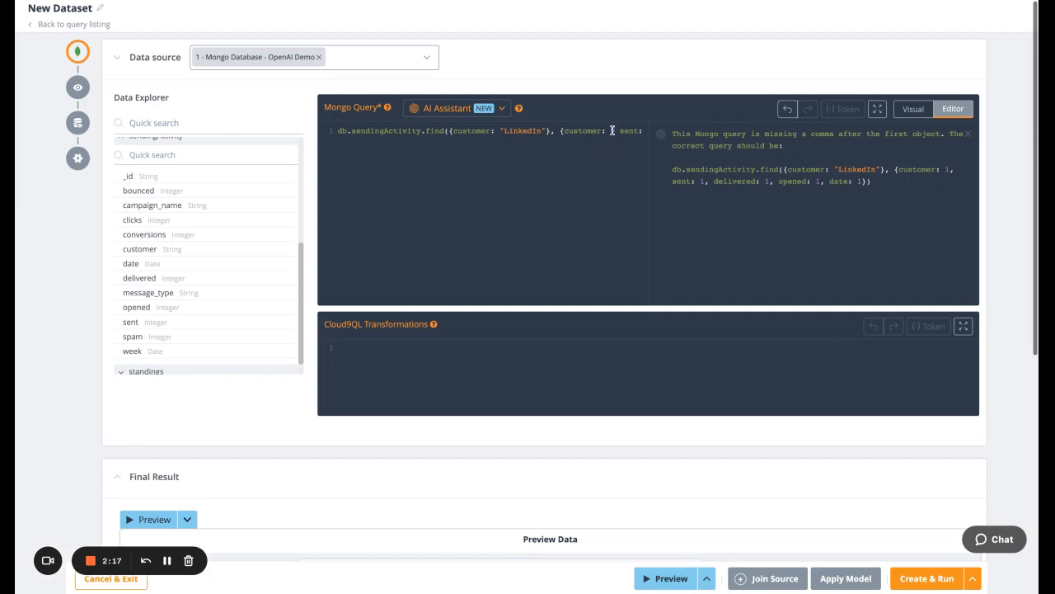
Restore the comma after "customer: 1" in the Mongo query and close the AI Assistant's issue report.
click(614, 131)
text(,)
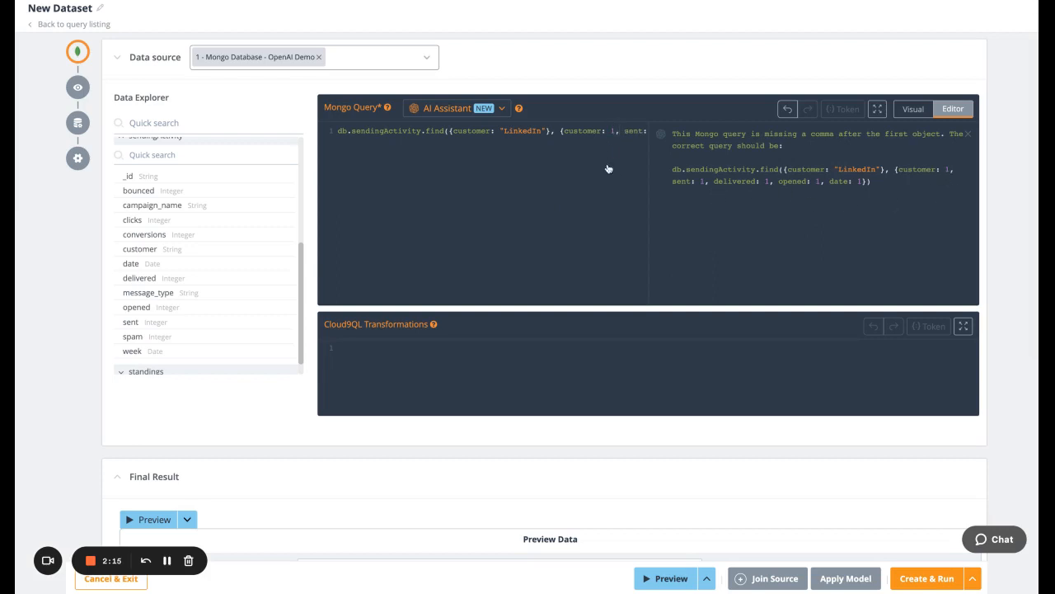
click(968, 135)
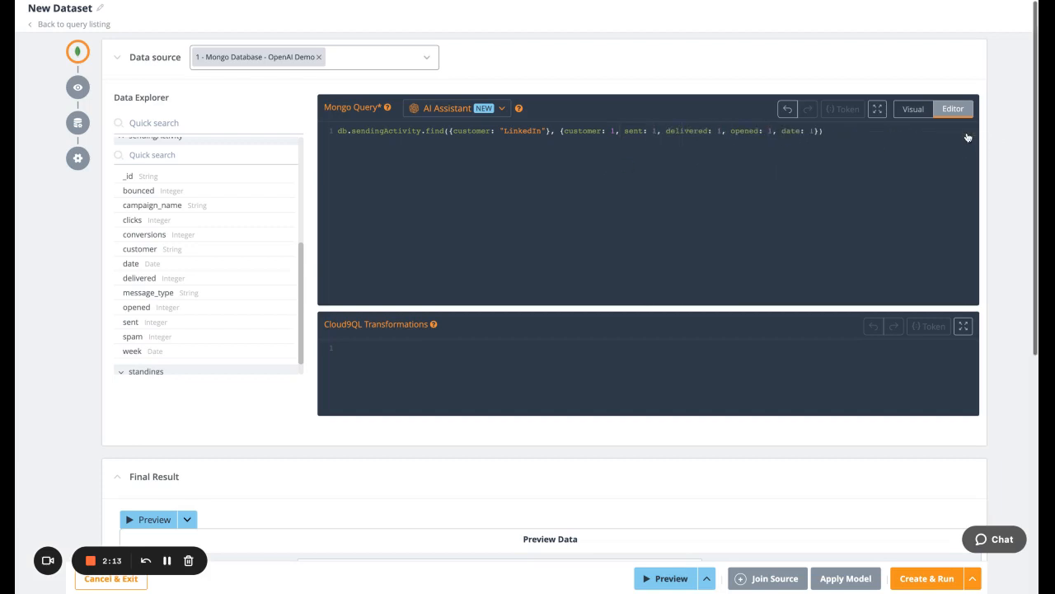
Have the AI Assistant explain the Mongo query and leave the dataset without saving the changes.
click(501, 108)
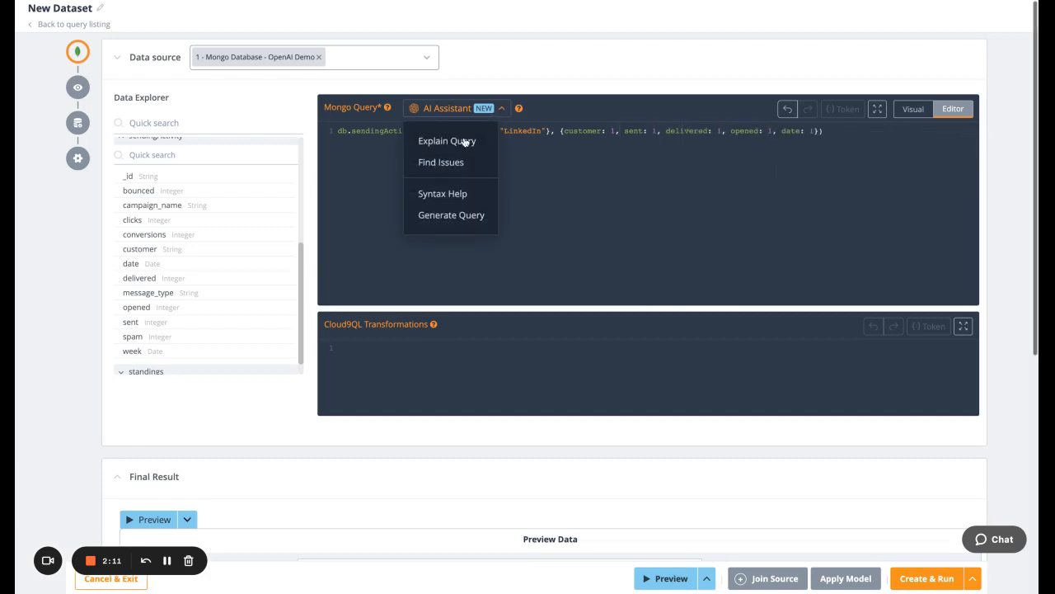
click(465, 142)
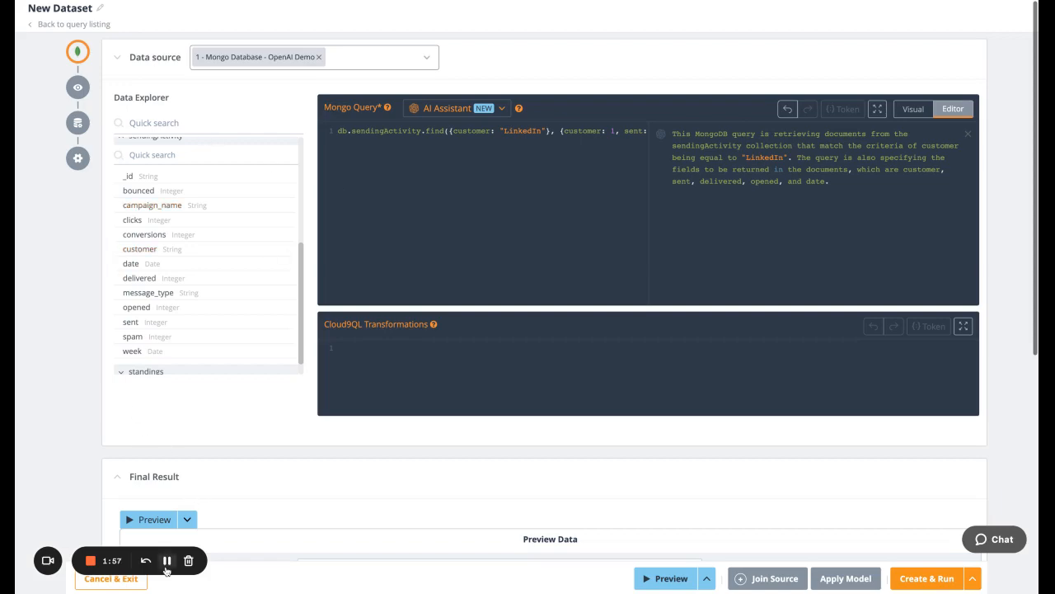
click(110, 581)
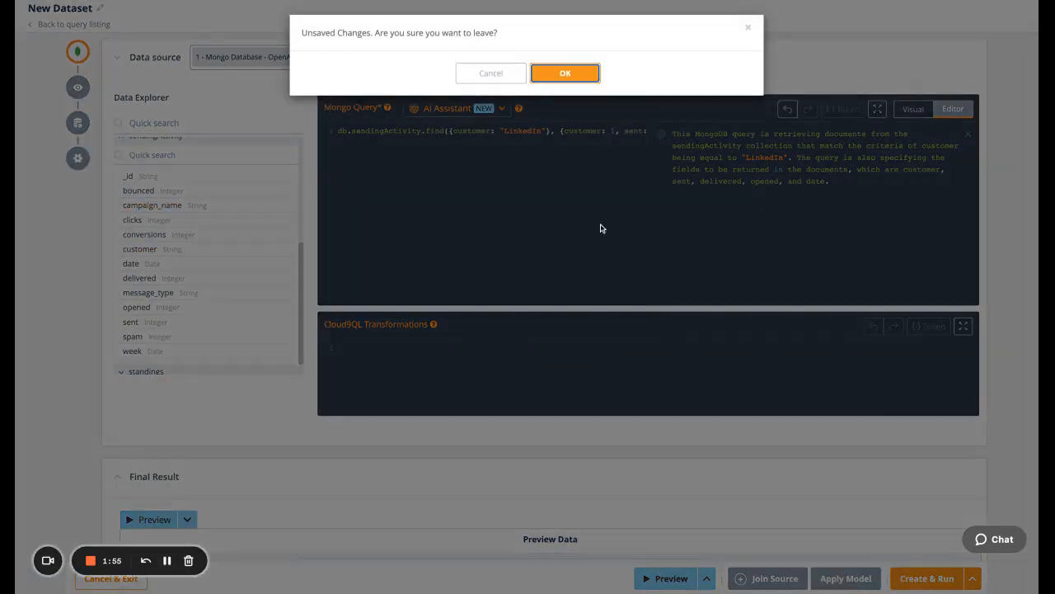
click(567, 75)
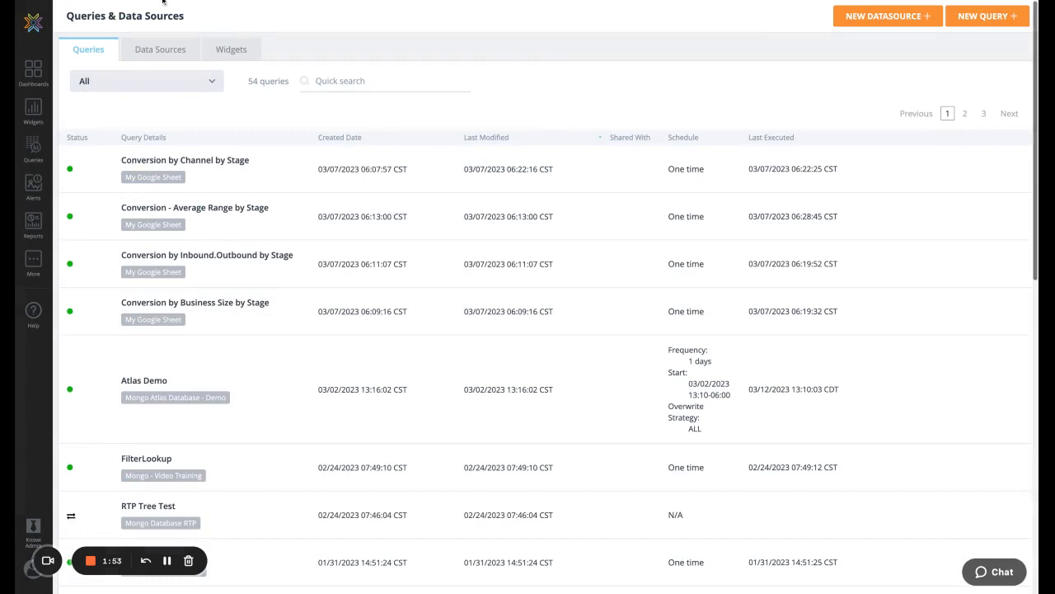
Create a new query using the data source "2 - OpenAI Integration" with the OpenAI option "Ask a question".
click(977, 18)
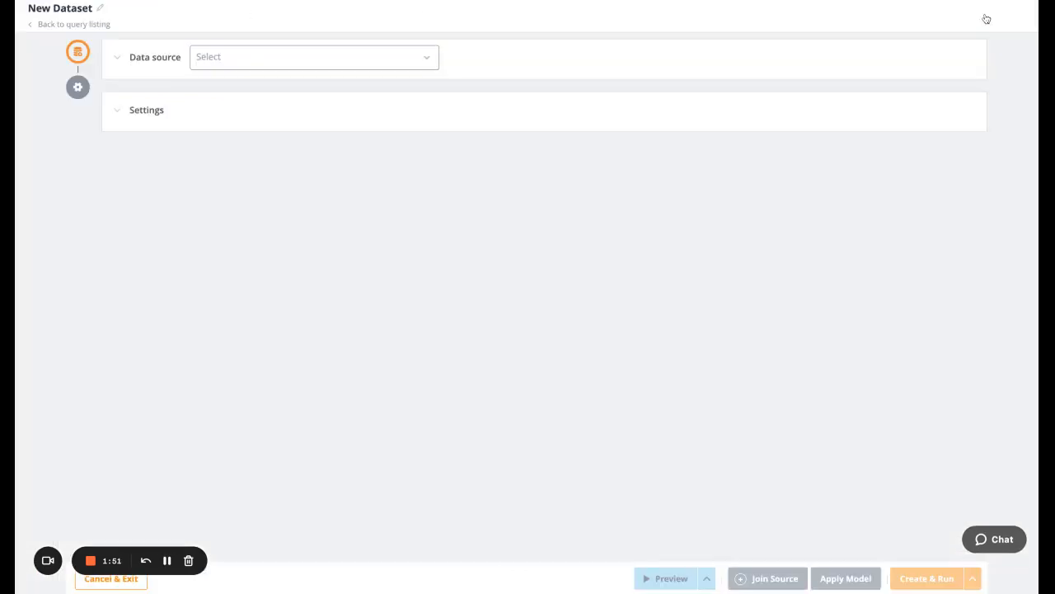
click(426, 62)
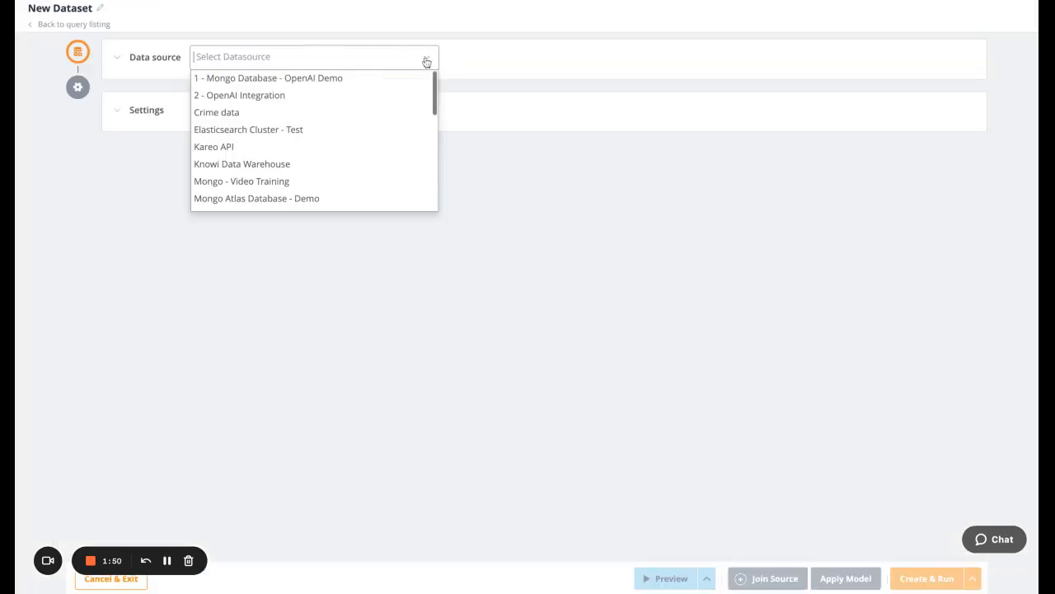
click(363, 100)
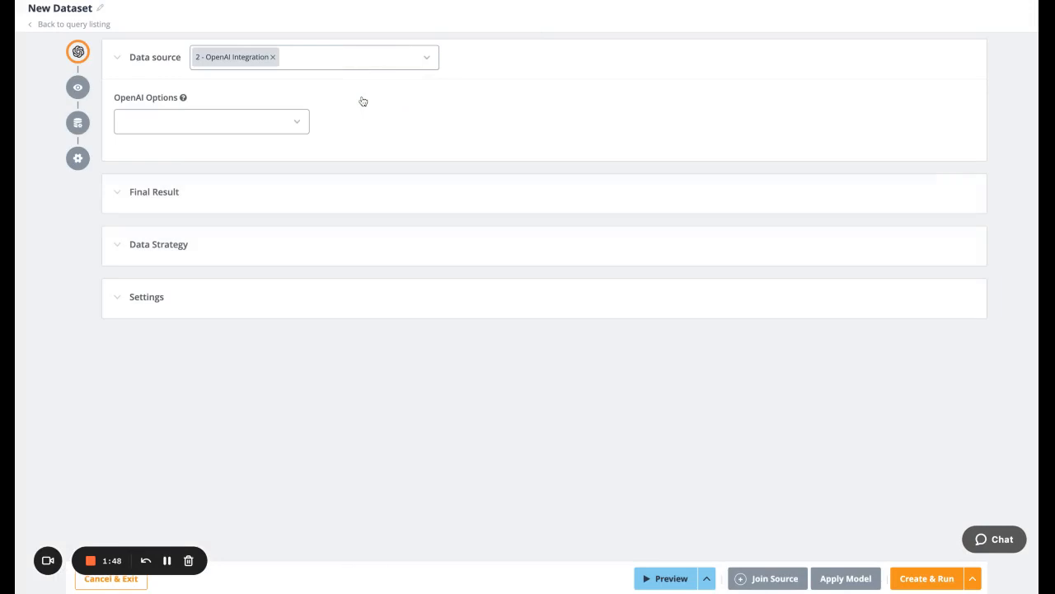
click(304, 124)
click(181, 149)
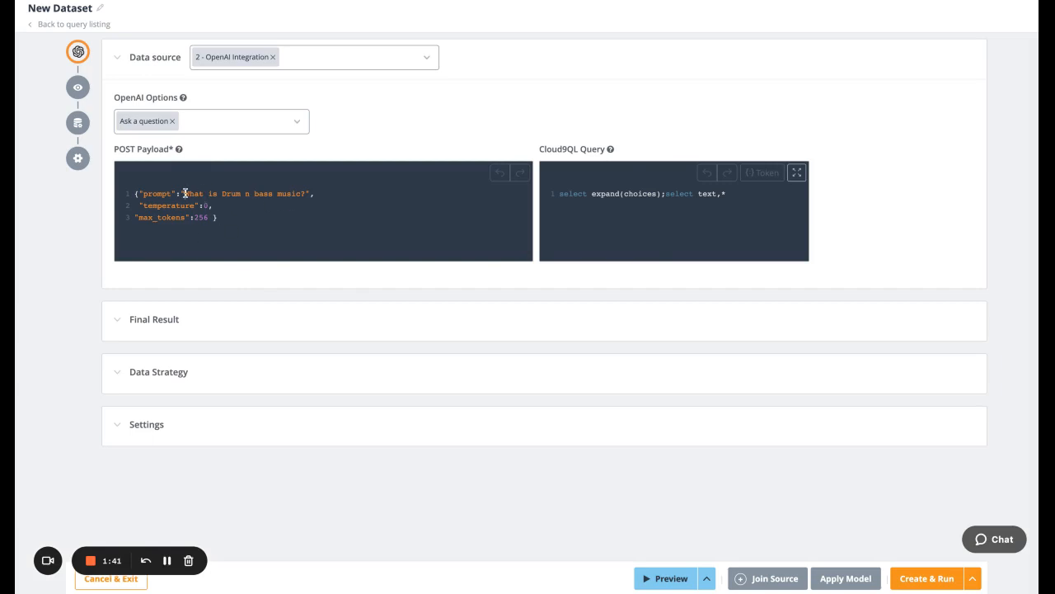
Replace the prompt question in the POST payload with "How is the FTSE 100 doing this month".
drag(186, 194, 305, 194)
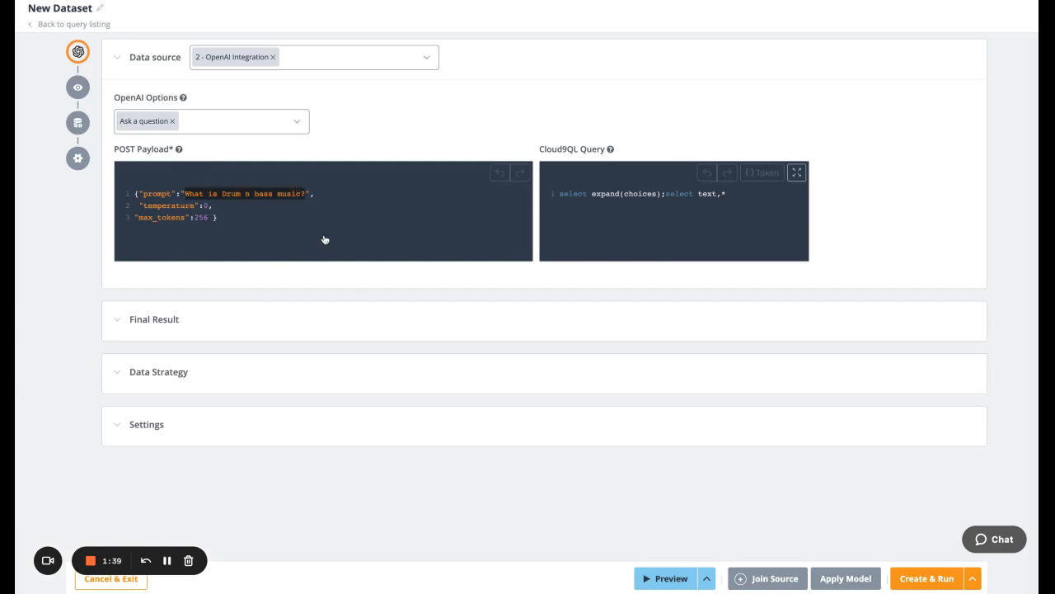
key(BackSpace)
text(How iud)
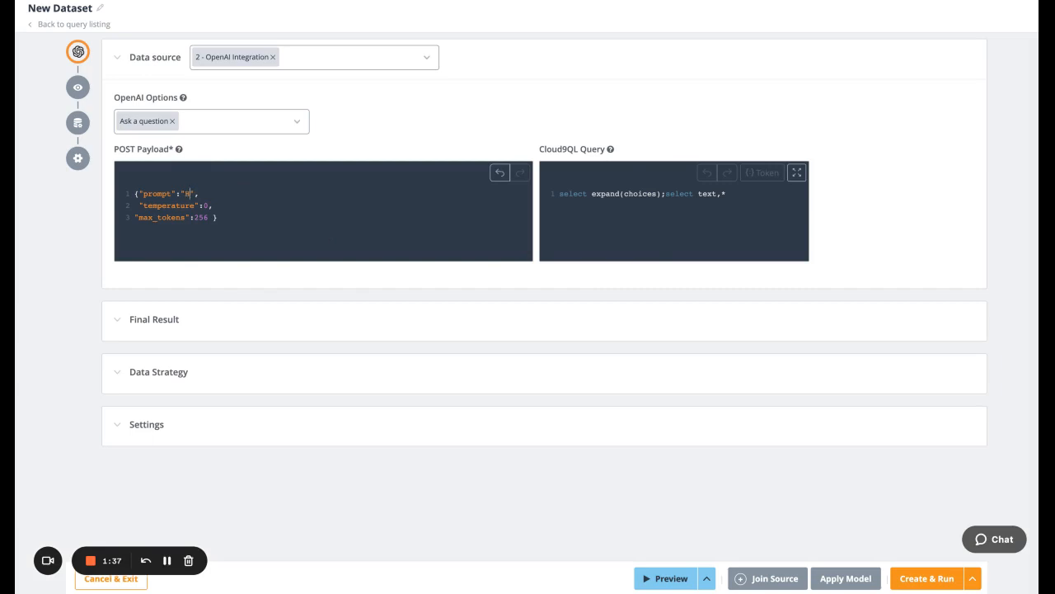
key(BackSpace)
key(BackSpace)
key(BackSpace)
text(s the FTSE 100 doi)
text(ng this month)
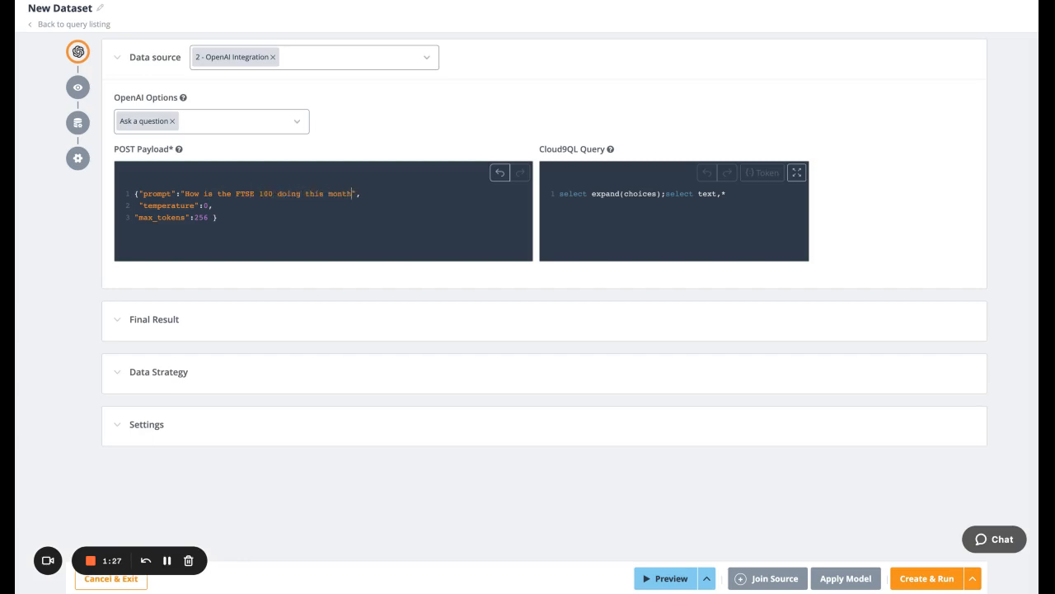
Preview the OpenAI query and limit the preview data to the text field as a metric with no operation.
click(671, 578)
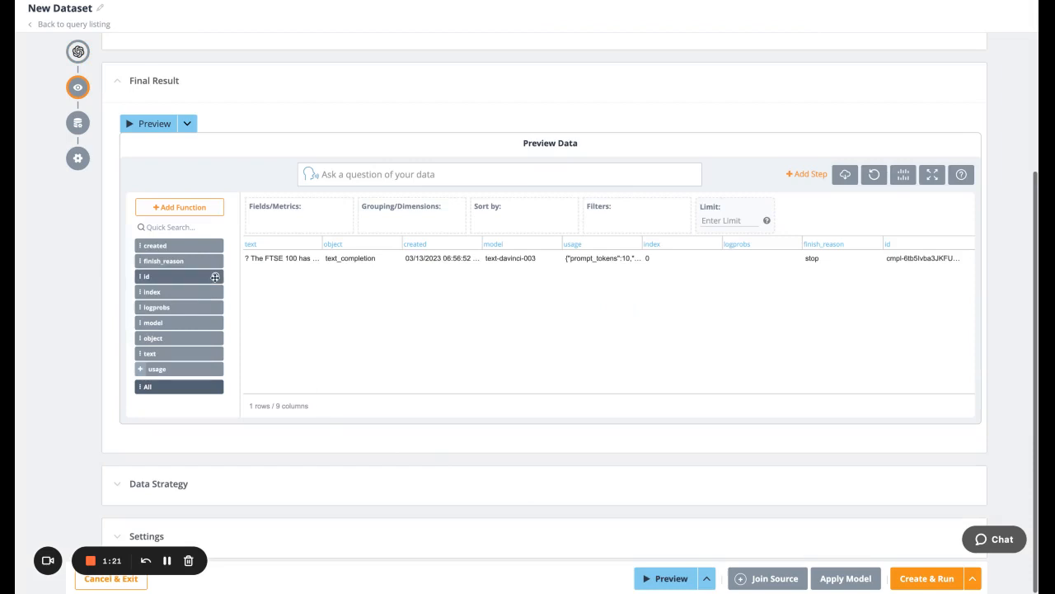
drag(161, 360, 268, 219)
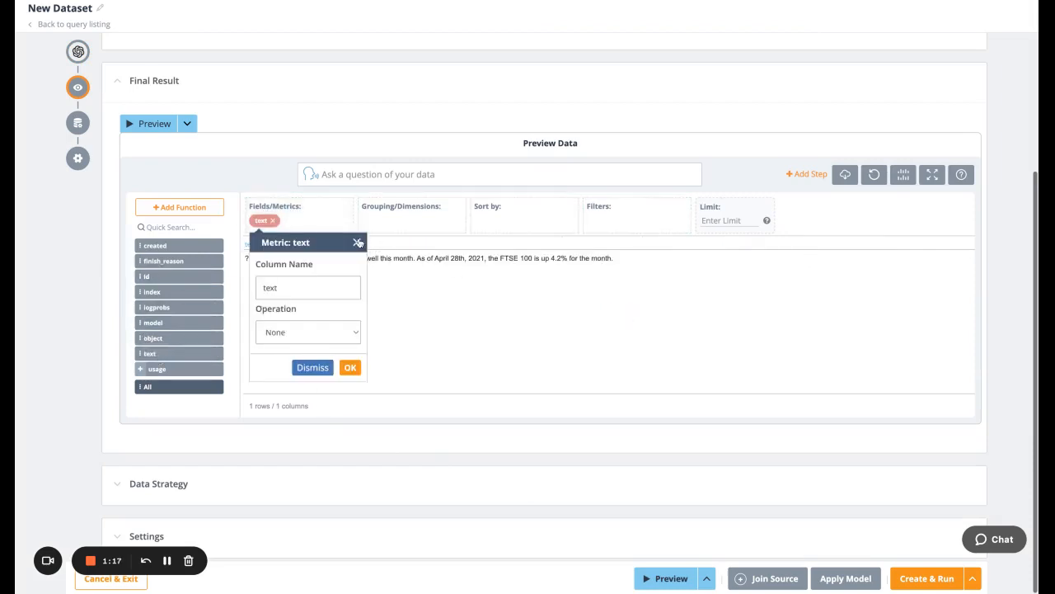
click(356, 242)
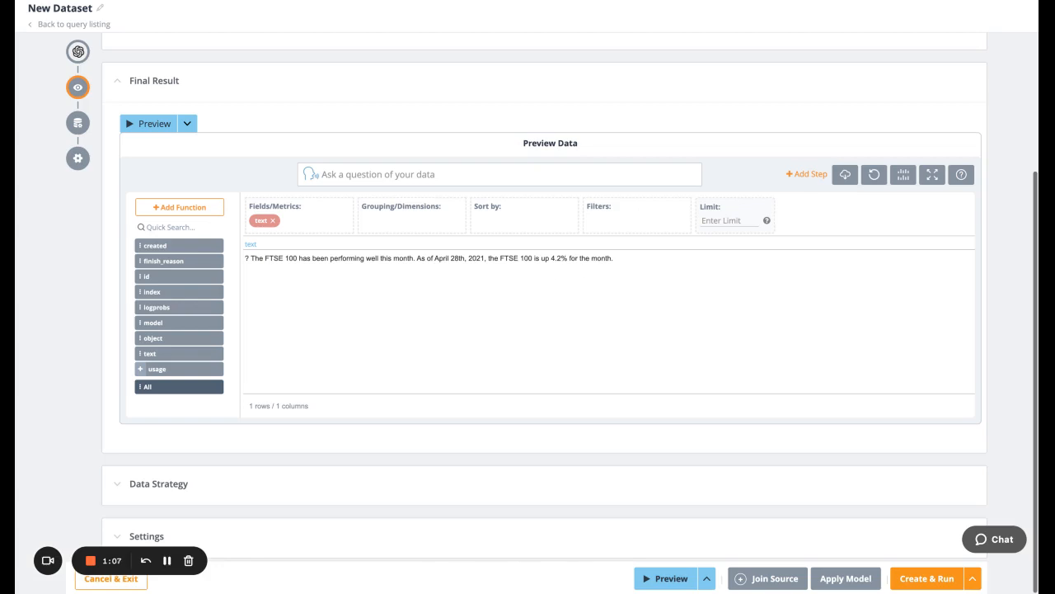
scroll(569, 321, up, 1)
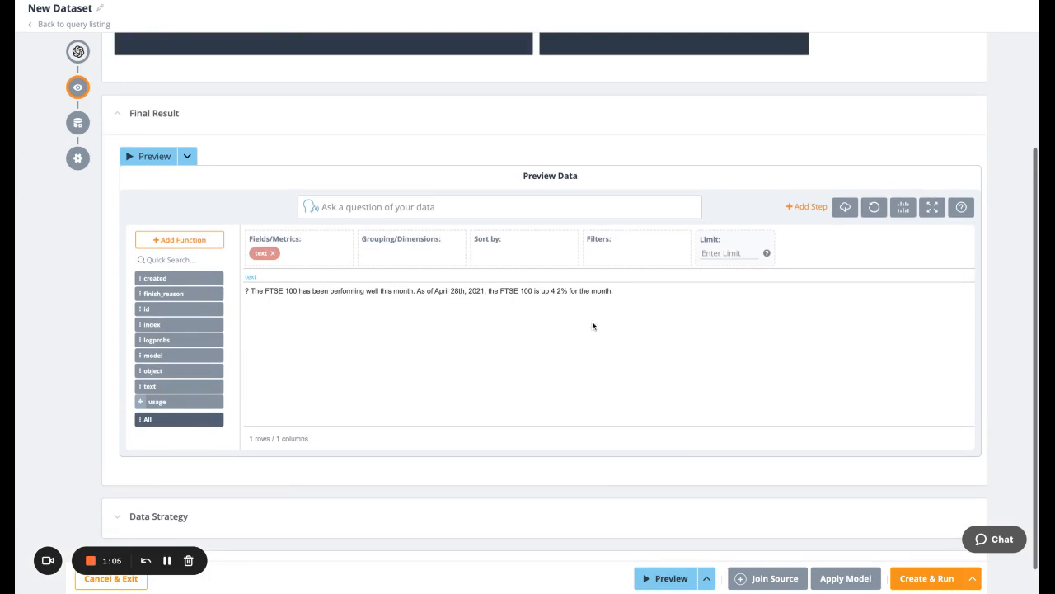